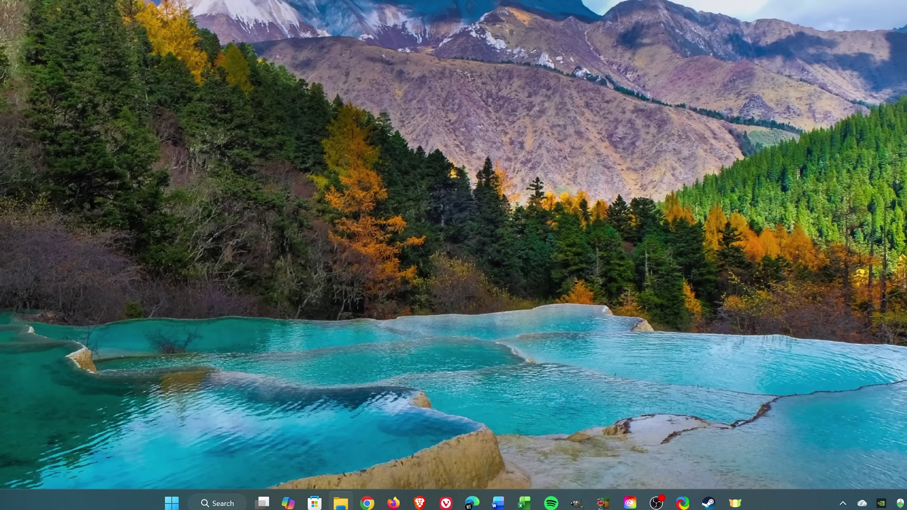
- Show the Start menu's full alphabetical All apps list and scroll through it
{"action": "left_click", "coordinate": [173, 501]}
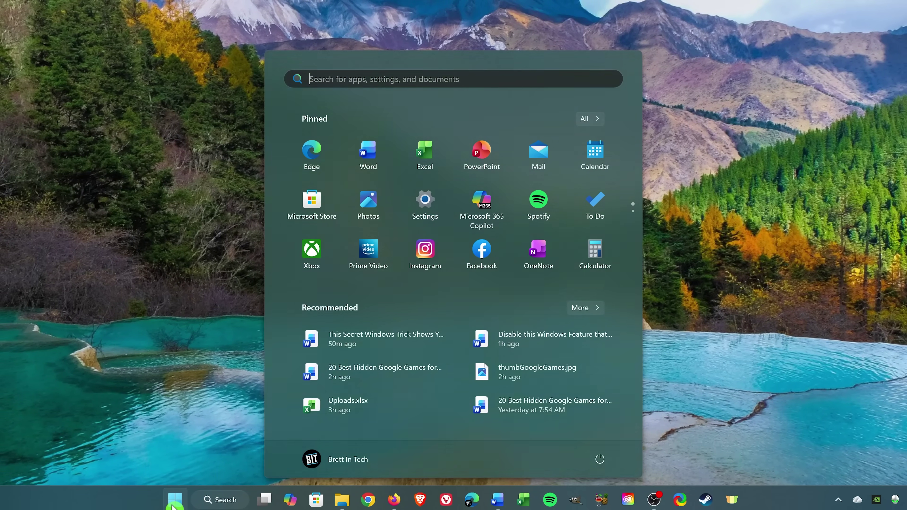
{"action": "left_click", "coordinate": [588, 119]}
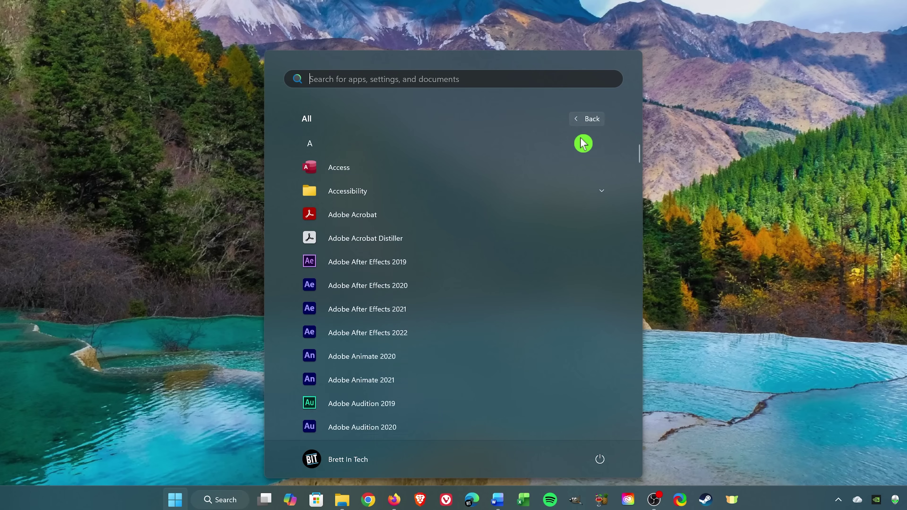
{"action": "scroll", "coordinate": [583, 144], "scroll_direction": "down", "scroll_amount": 12}
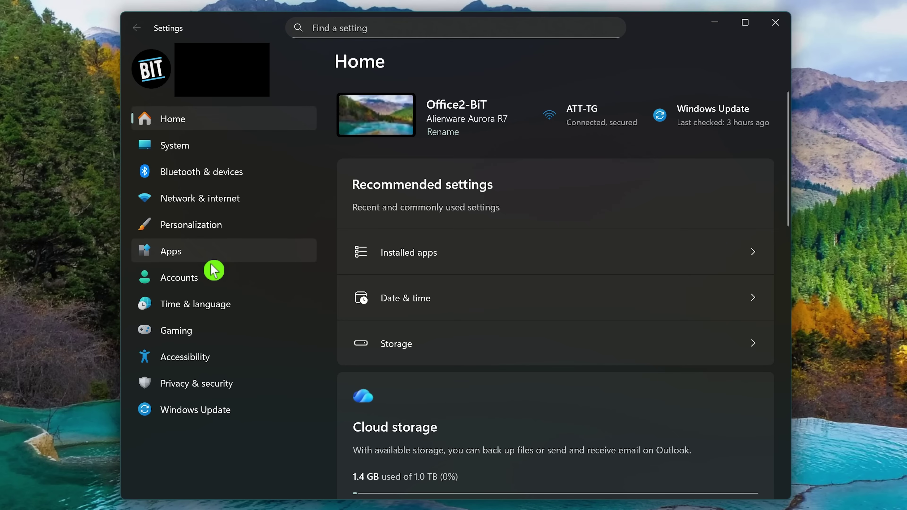
- Open Apps > Installed apps and show the 225 apps in the compact tile view
{"action": "left_click", "coordinate": [216, 256]}
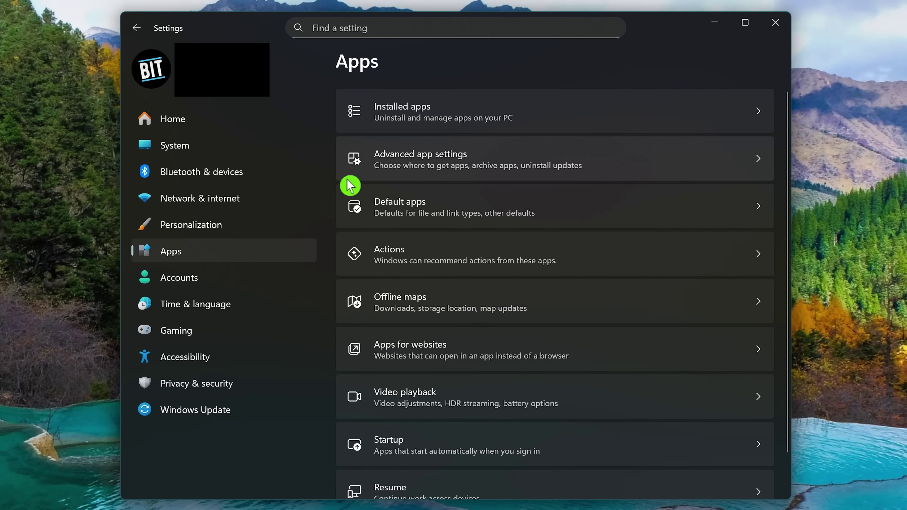
{"action": "left_click", "coordinate": [513, 107]}
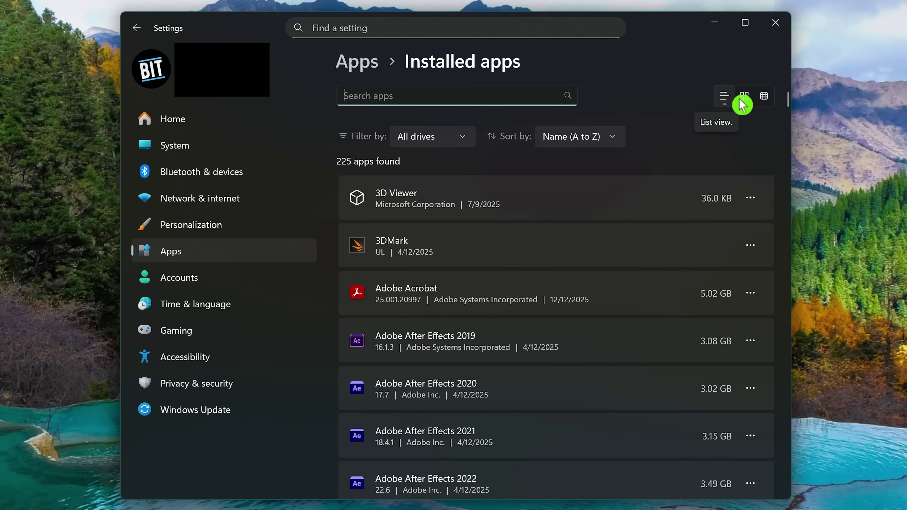
{"action": "left_click", "coordinate": [748, 102]}
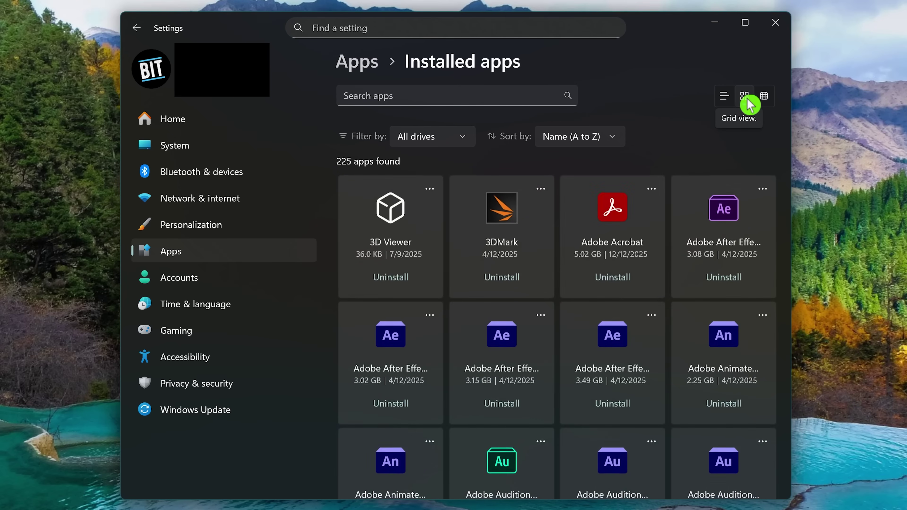
{"action": "left_click", "coordinate": [765, 100]}
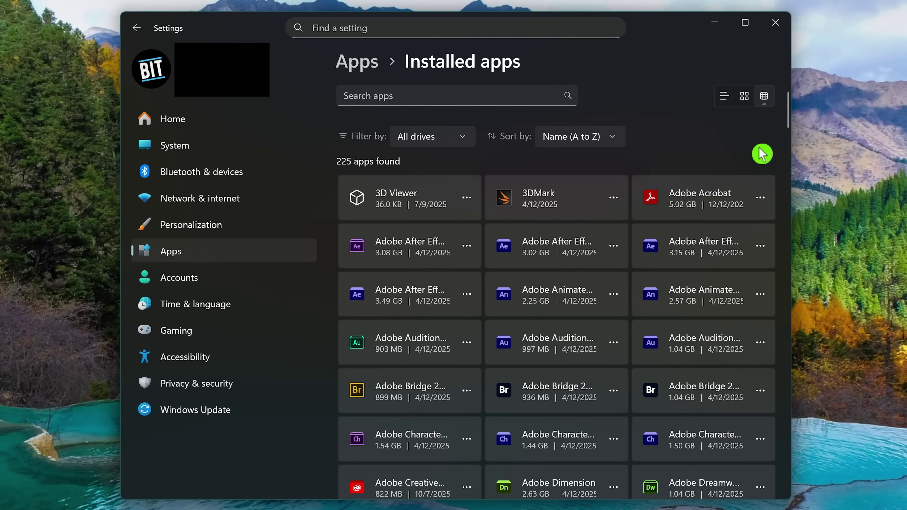
{"action": "scroll", "coordinate": [761, 157], "scroll_direction": "down", "scroll_amount": 15}
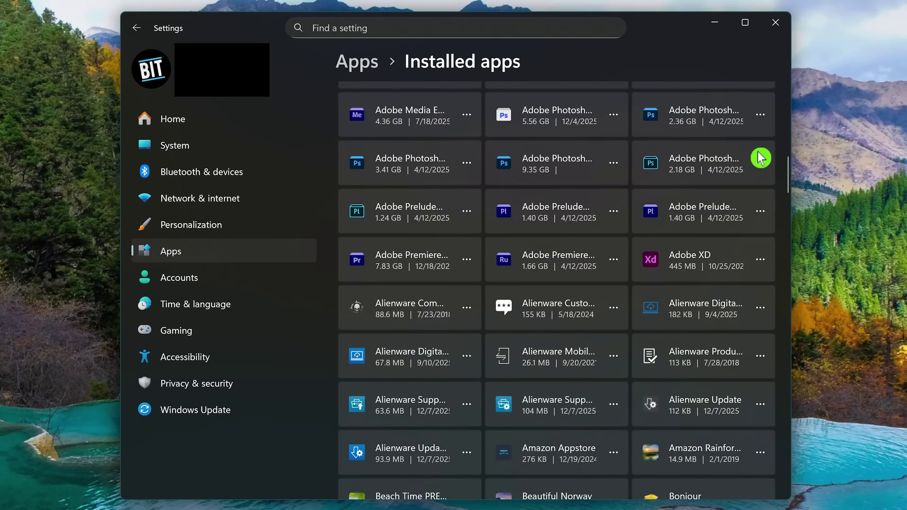
{"action": "scroll", "coordinate": [761, 158], "scroll_direction": "down", "scroll_amount": 20}
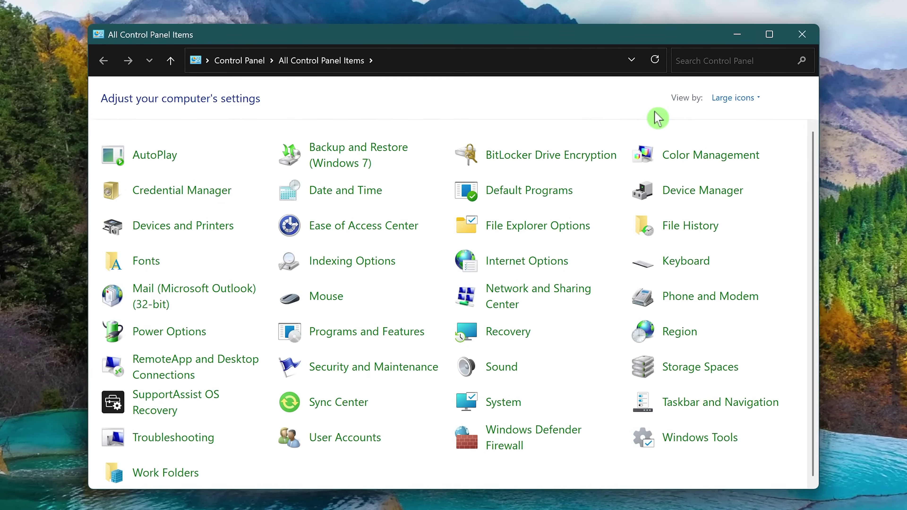
- Open Programs and Features and display its 136 installed programs as large icons
{"action": "left_click", "coordinate": [728, 104]}
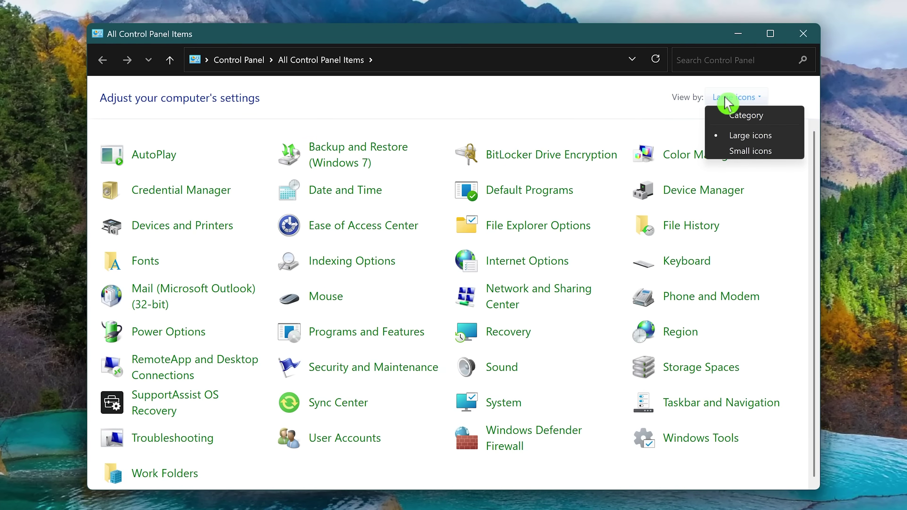
{"action": "left_click", "coordinate": [738, 141]}
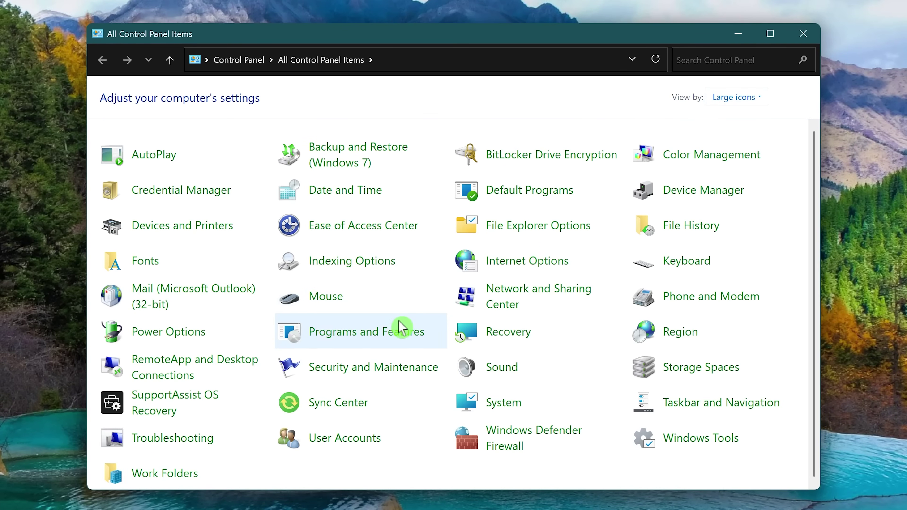
{"action": "left_click", "coordinate": [377, 336]}
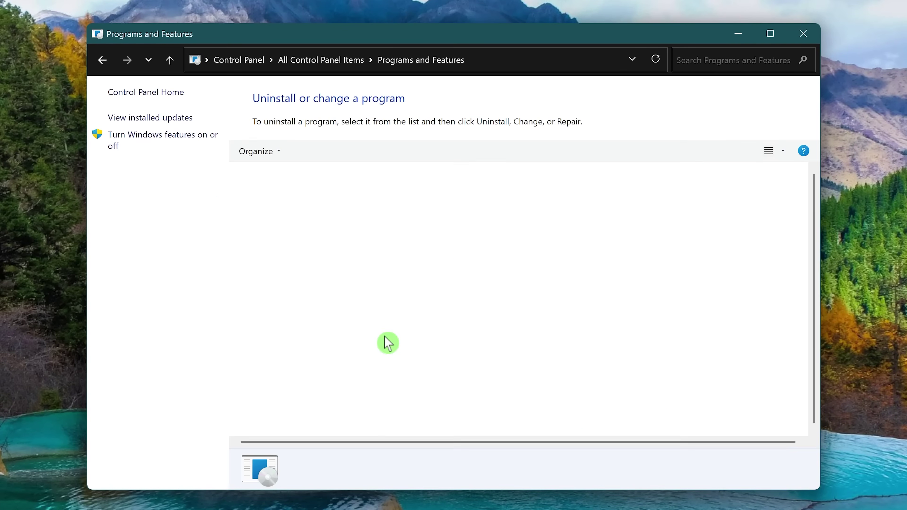
{"action": "scroll", "coordinate": [386, 342], "scroll_direction": "down", "scroll_amount": 20}
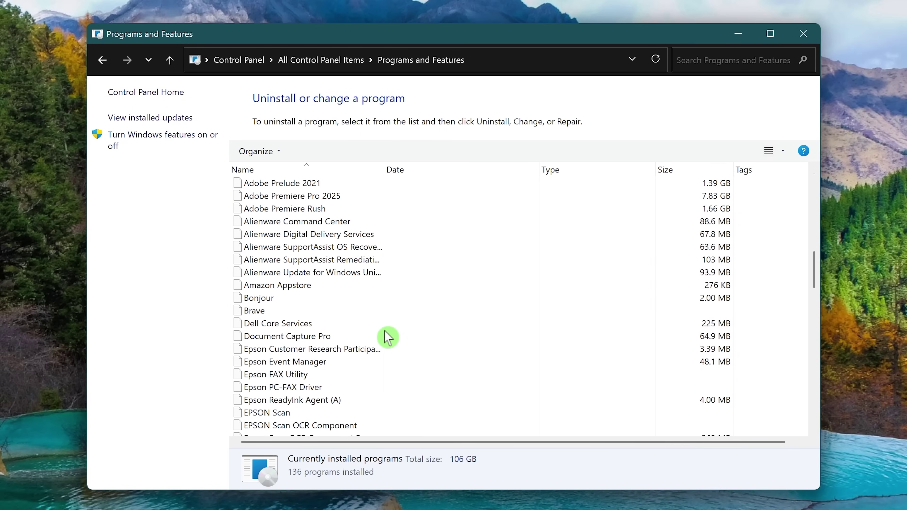
{"action": "left_click", "coordinate": [790, 157]}
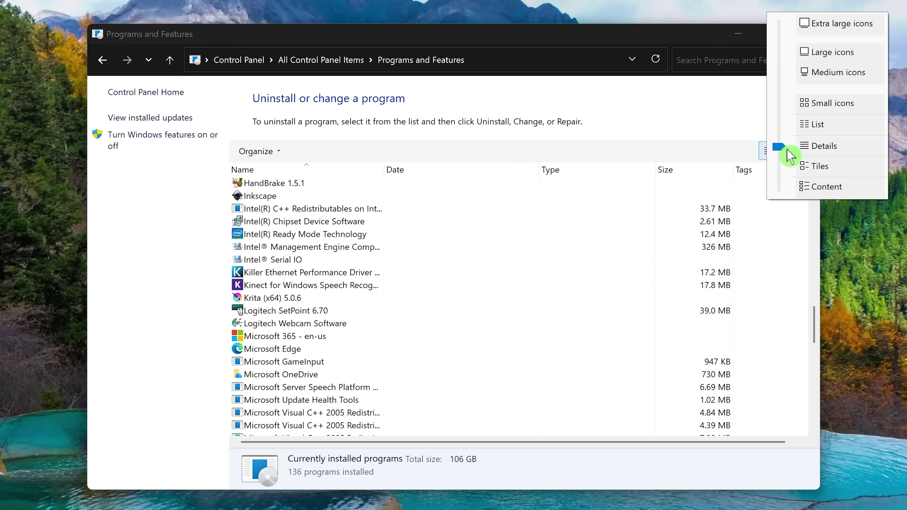
{"action": "left_click", "coordinate": [829, 59]}
{"action": "scroll", "coordinate": [754, 244], "scroll_direction": "down", "scroll_amount": 15}
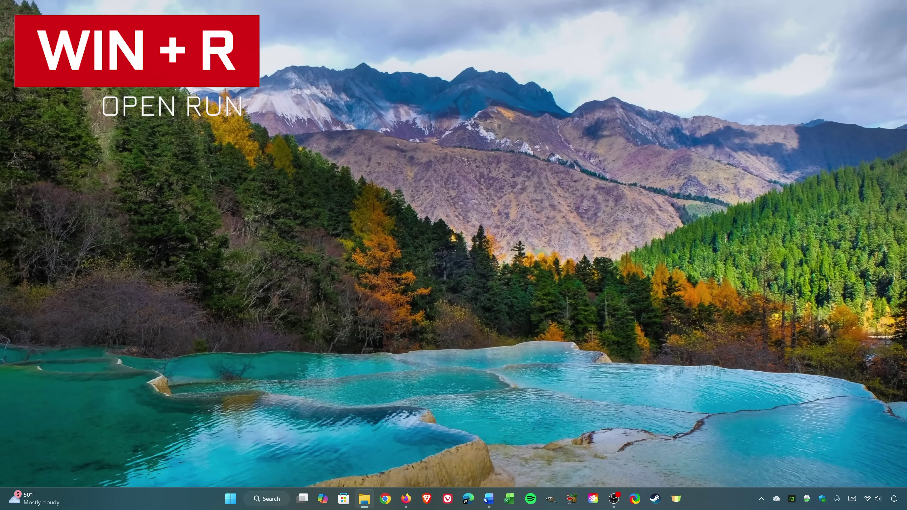
- Enter shell:appsfolder into the Run dialog's Open box
{"action": "key", "text": "super+r"}
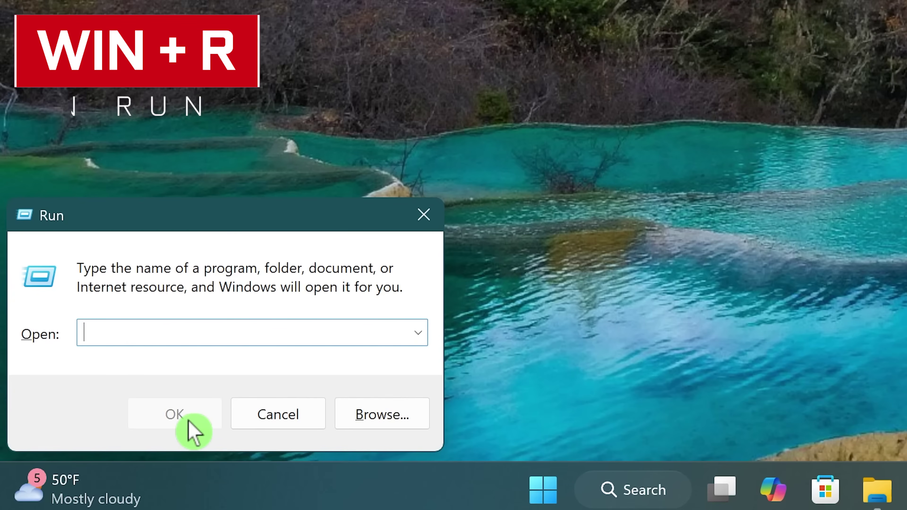
{"action": "type", "text": "shell:a"}
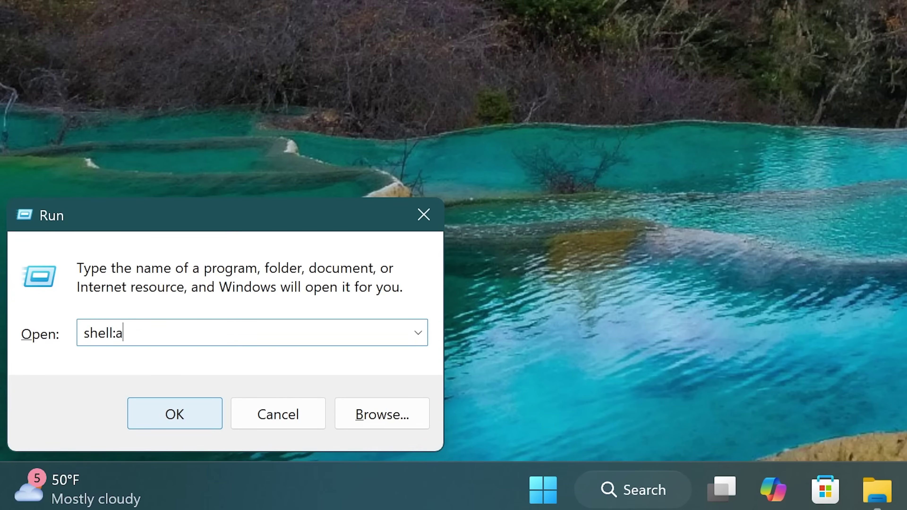
{"action": "type", "text": "ppsfolder"}
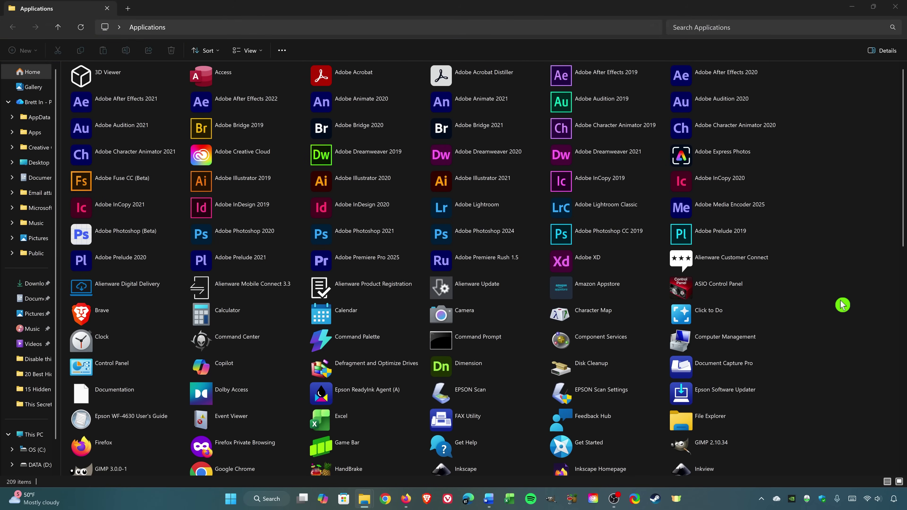
- Browse the 209 apps in Tiles view and inspect ShareX's context menu without choosing anything
{"action": "scroll", "coordinate": [843, 305], "scroll_direction": "down", "scroll_amount": 15}
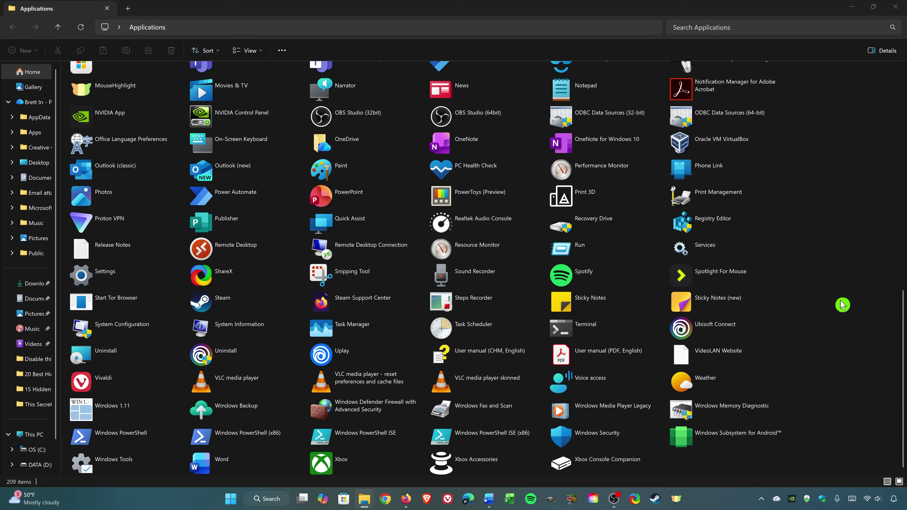
{"action": "left_click", "coordinate": [267, 52]}
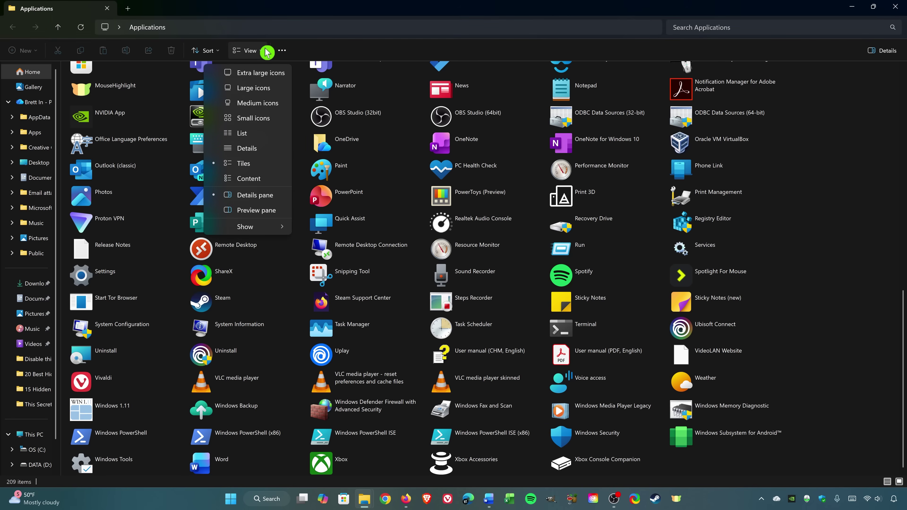
{"action": "left_click", "coordinate": [267, 168]}
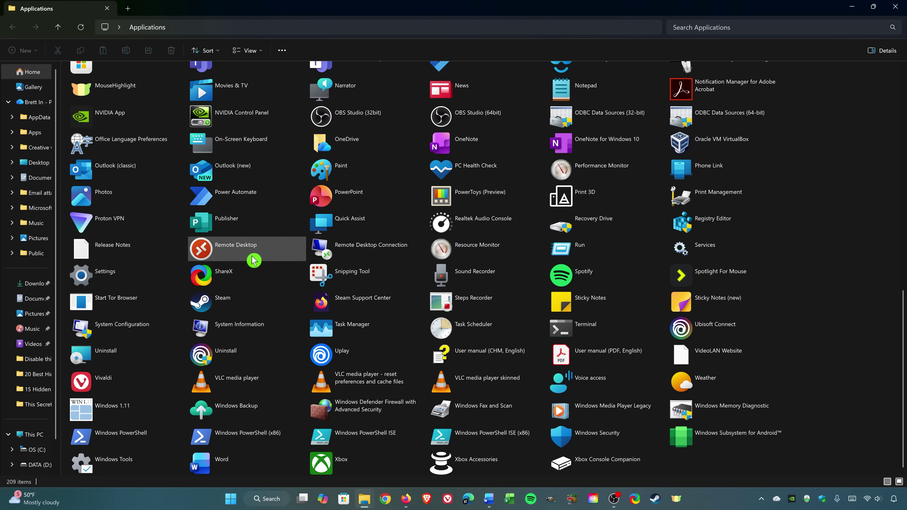
{"action": "right_click", "coordinate": [250, 277]}
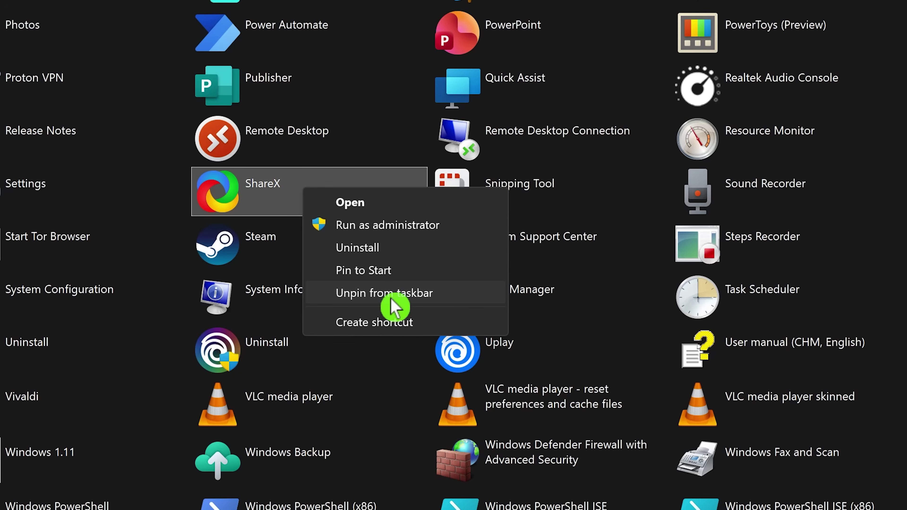
{"action": "left_click", "coordinate": [400, 349]}
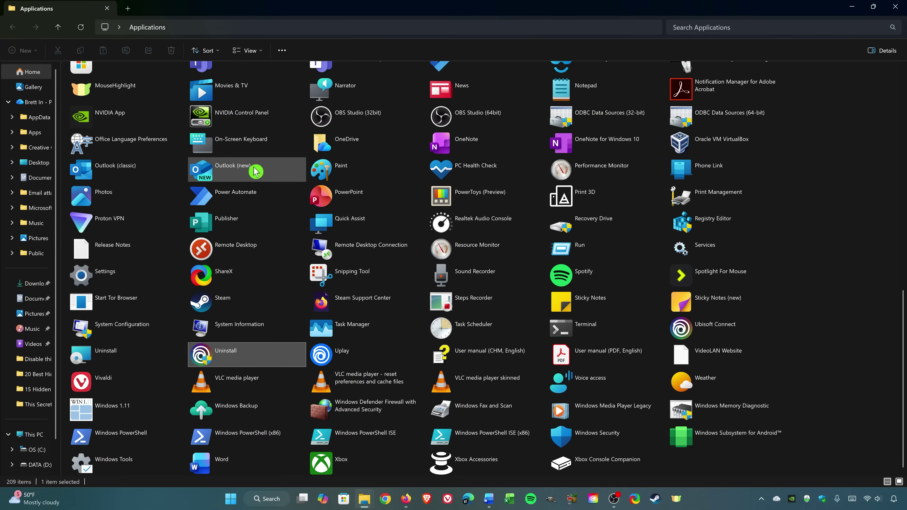
- Uninstall Outlook (new) from Installed apps filtered by 'outlook', confirming the removal
{"action": "right_click", "coordinate": [256, 173]}
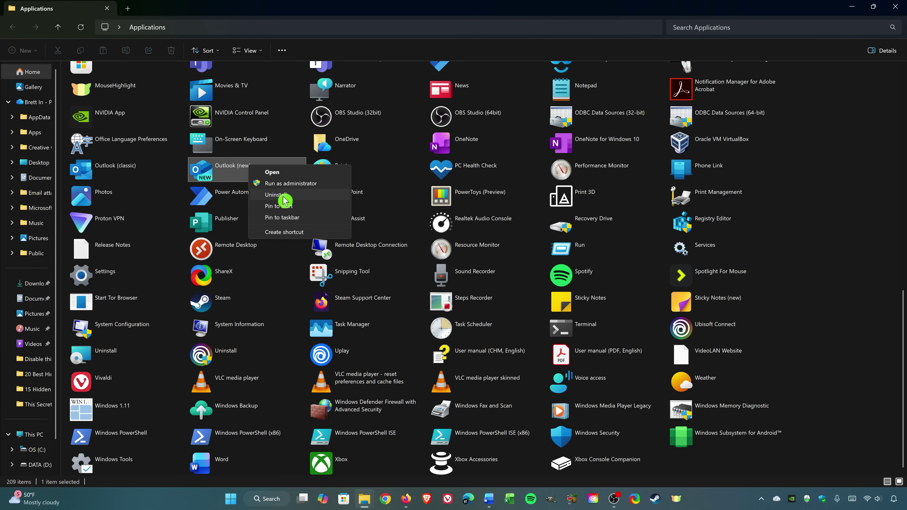
{"action": "left_click", "coordinate": [276, 195]}
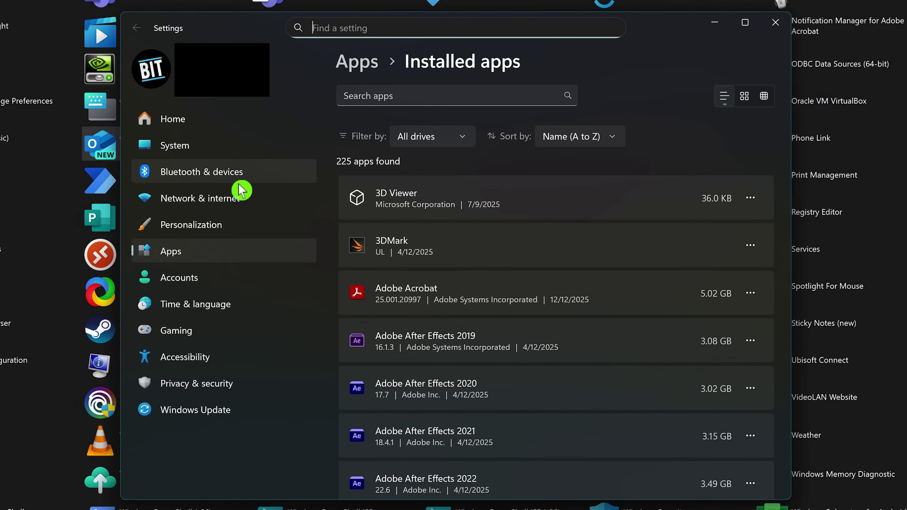
{"action": "left_click", "coordinate": [418, 96]}
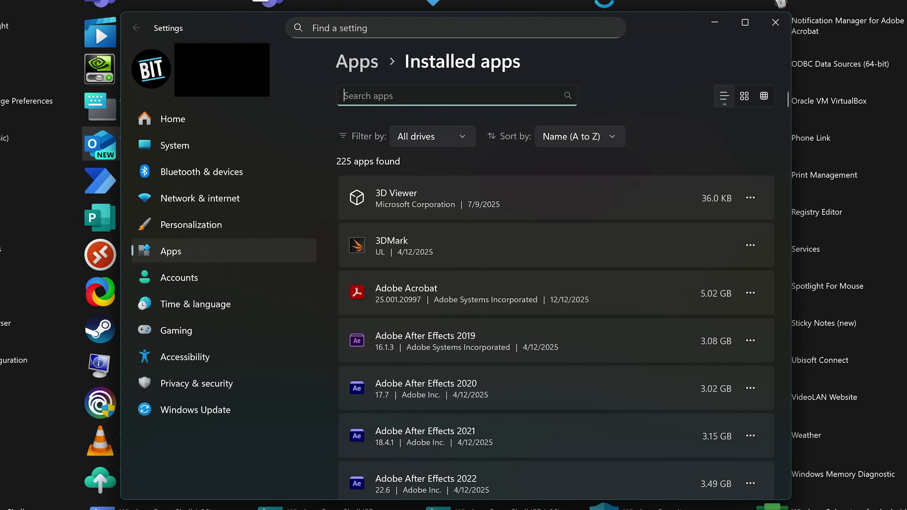
{"action": "type", "text": "outlook"}
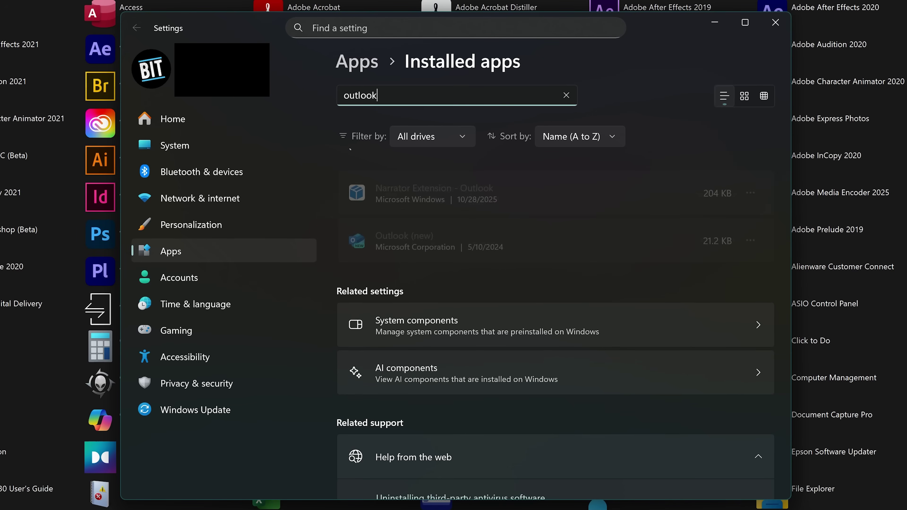
{"action": "left_click", "coordinate": [751, 247]}
{"action": "left_click", "coordinate": [754, 317]}
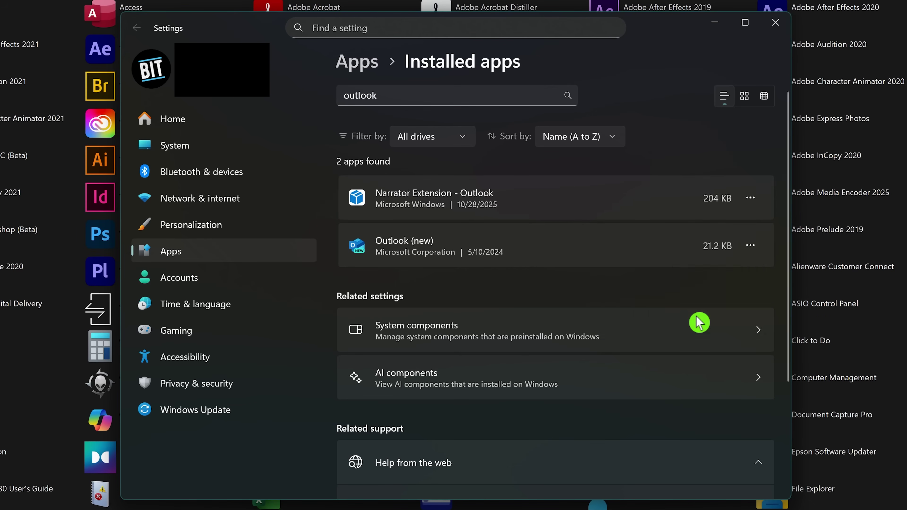
{"action": "left_click", "coordinate": [701, 320]}
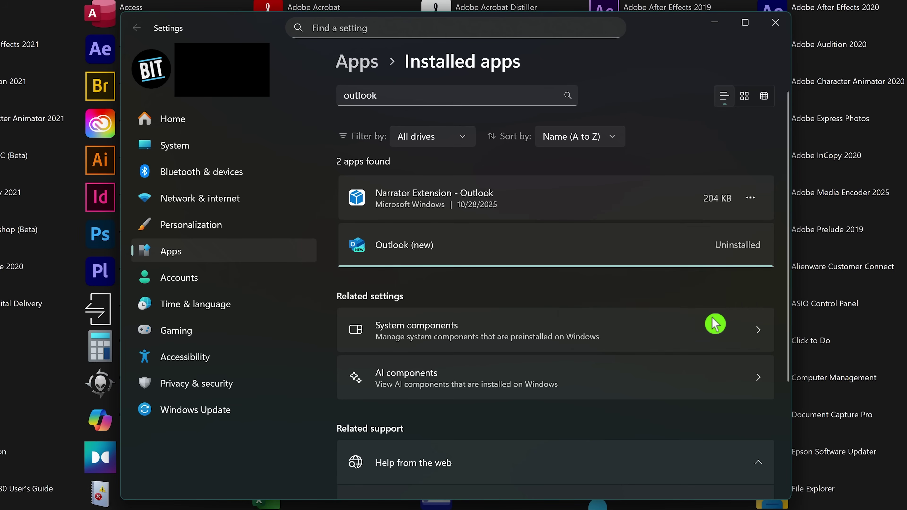